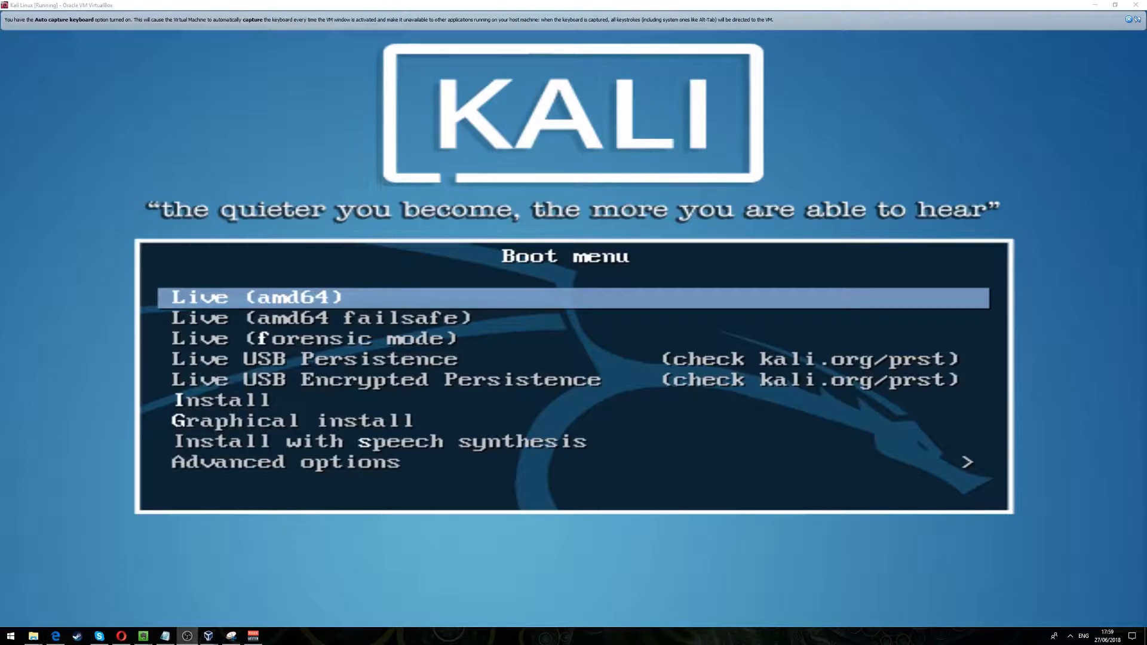
# - Start the Graphical install of Kali Linux from the boot menu
pyautogui.click(1121, 547)
pyautogui.press('Down')
pyautogui.press('Down')
pyautogui.press('Down')
pyautogui.press('Down')
pyautogui.press('Down')
pyautogui.press('Down')
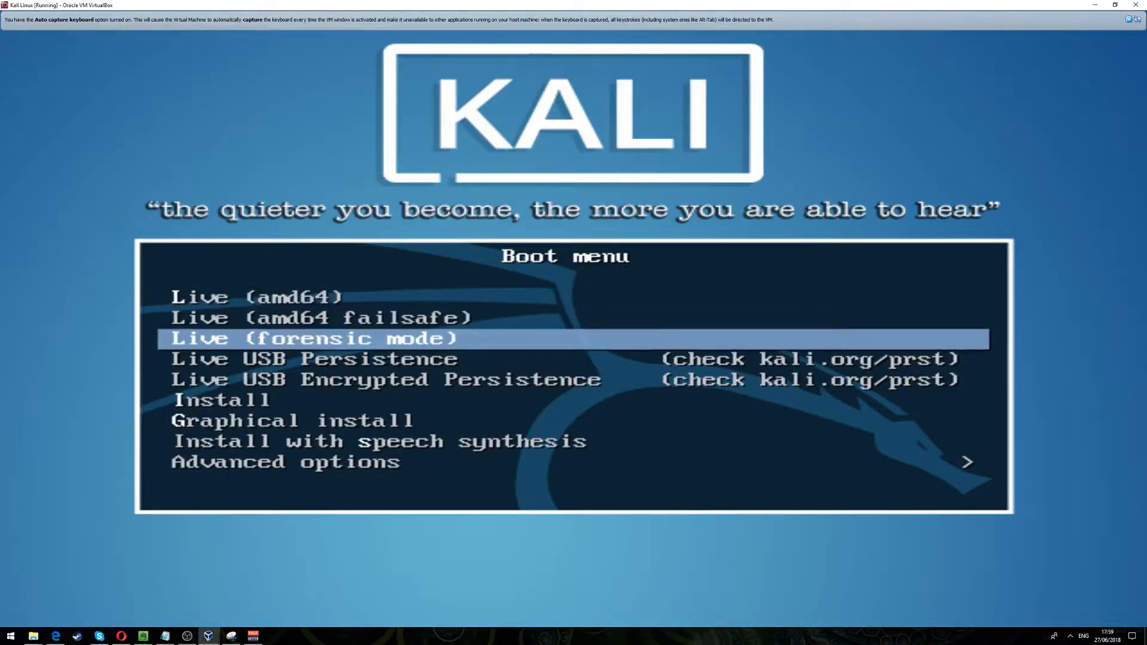
pyautogui.press('Return')
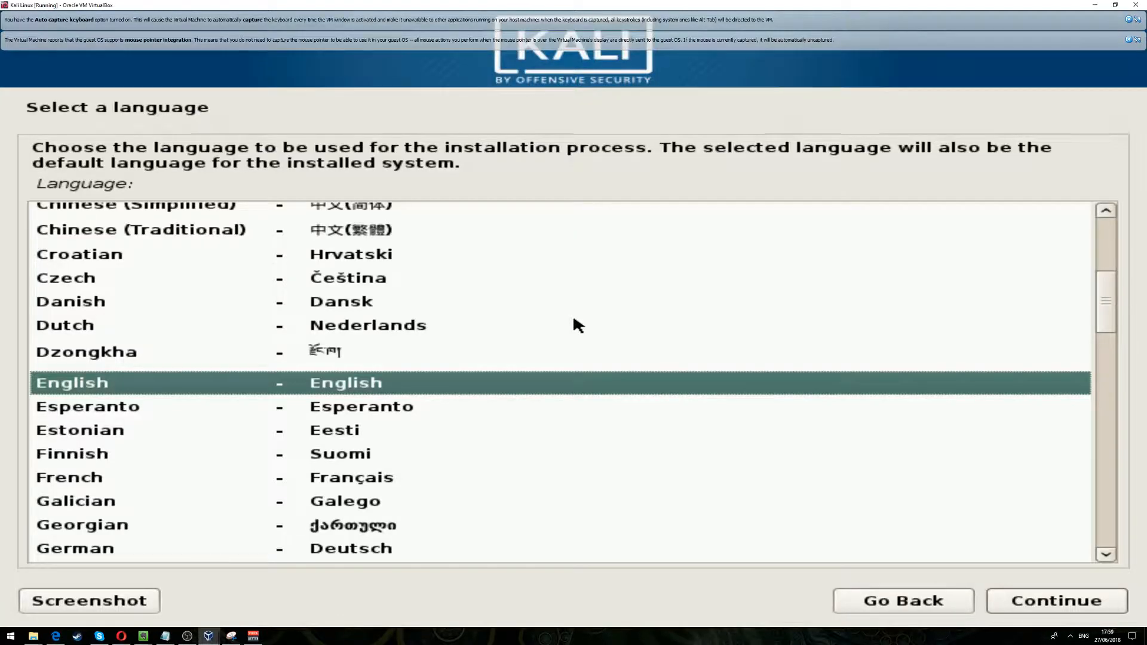
# - Set the installation locale: English as the language, United Kingdom as the location and British English as the keymap
pyautogui.press('Return')
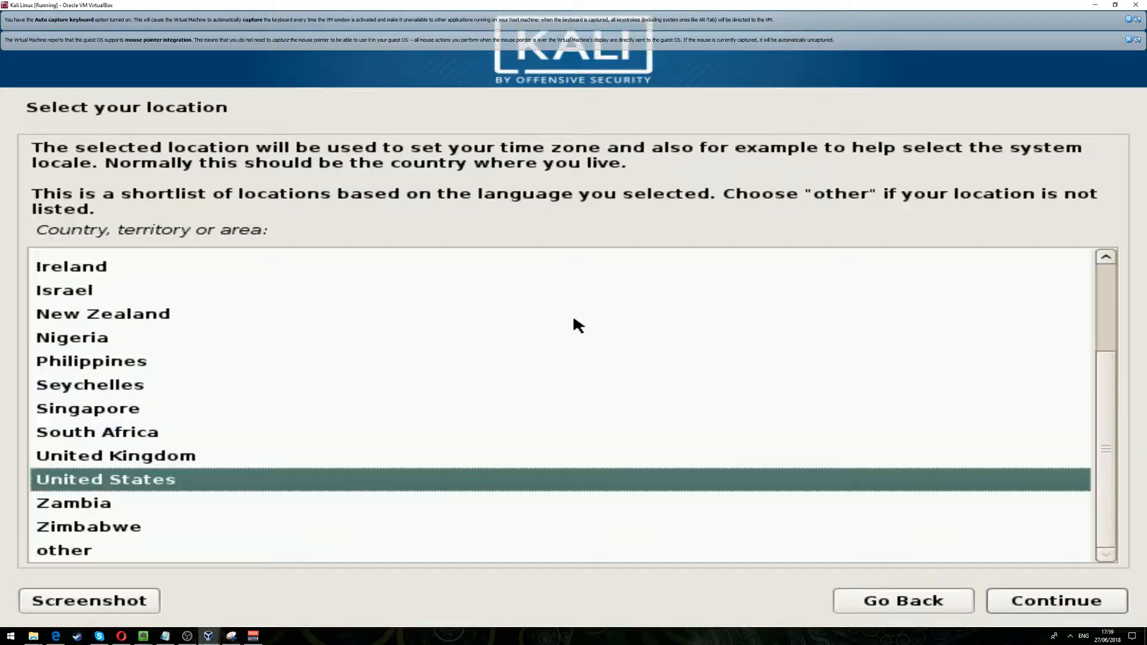
pyautogui.press('Up')
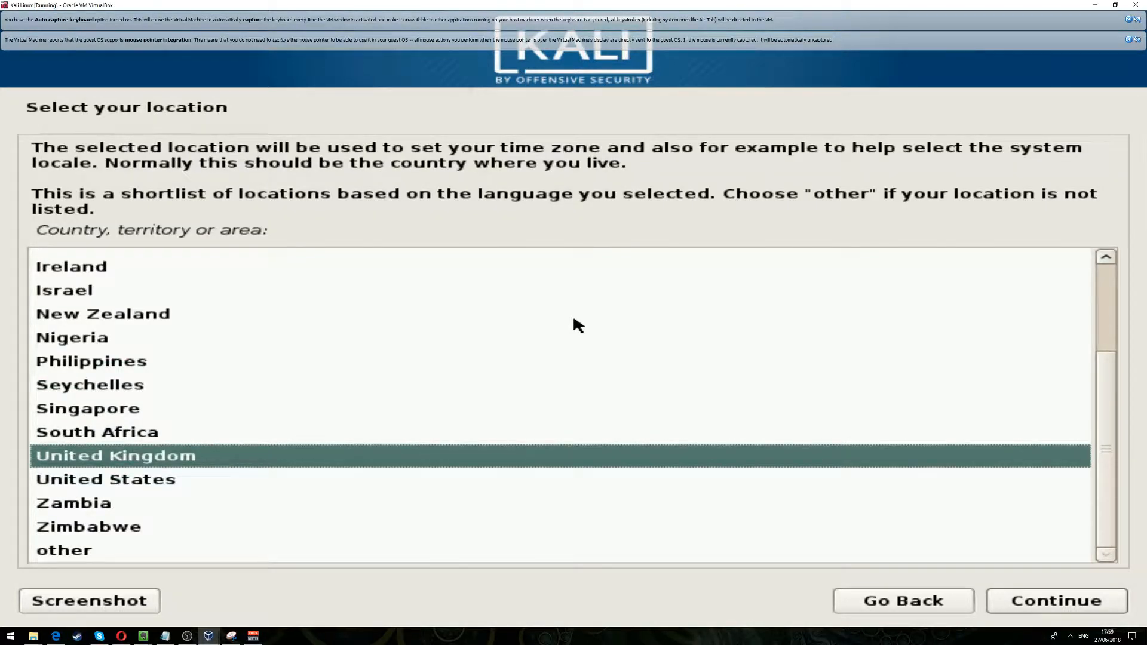
pyautogui.press('Return')
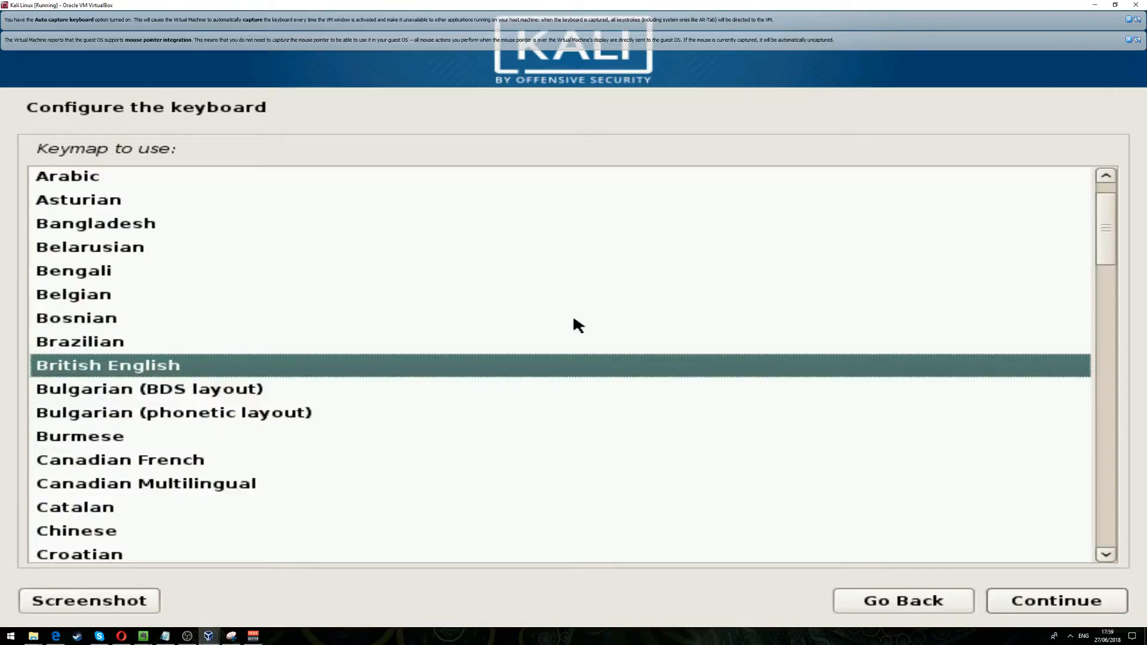
pyautogui.press('Return')
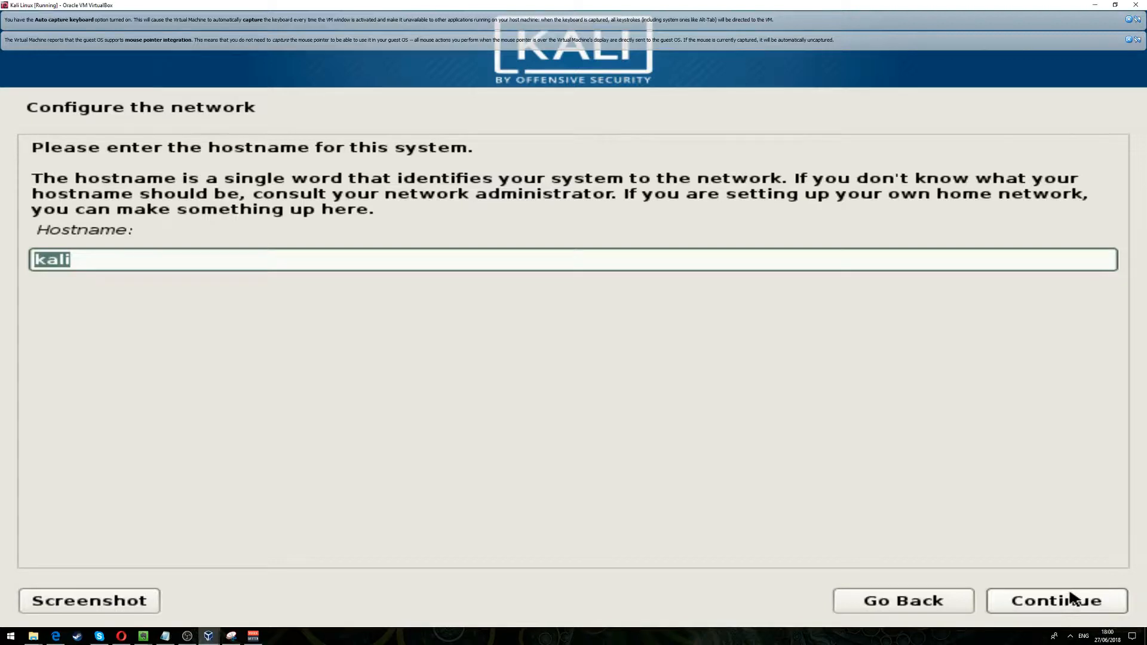
# - Configure the network with the hostname kali and a blank domain name
pyautogui.click(1071, 598)
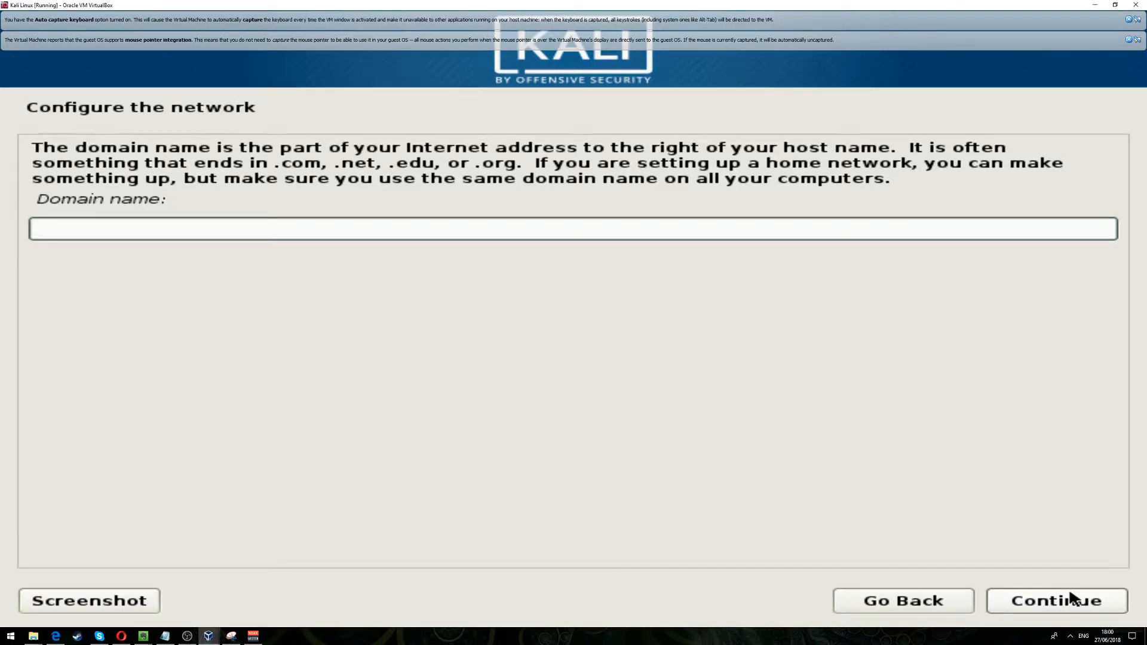
pyautogui.click(1071, 599)
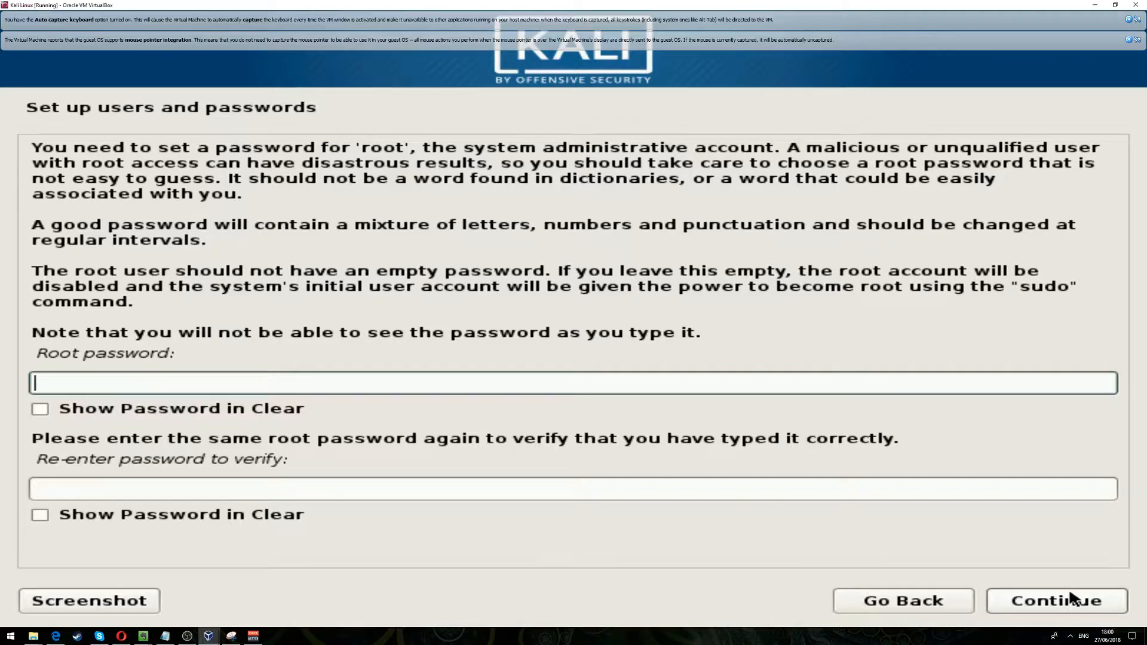
# - Enter the root password, repeat it for verification and submit it
pyautogui.write('too●●●')
pyautogui.write('●●')
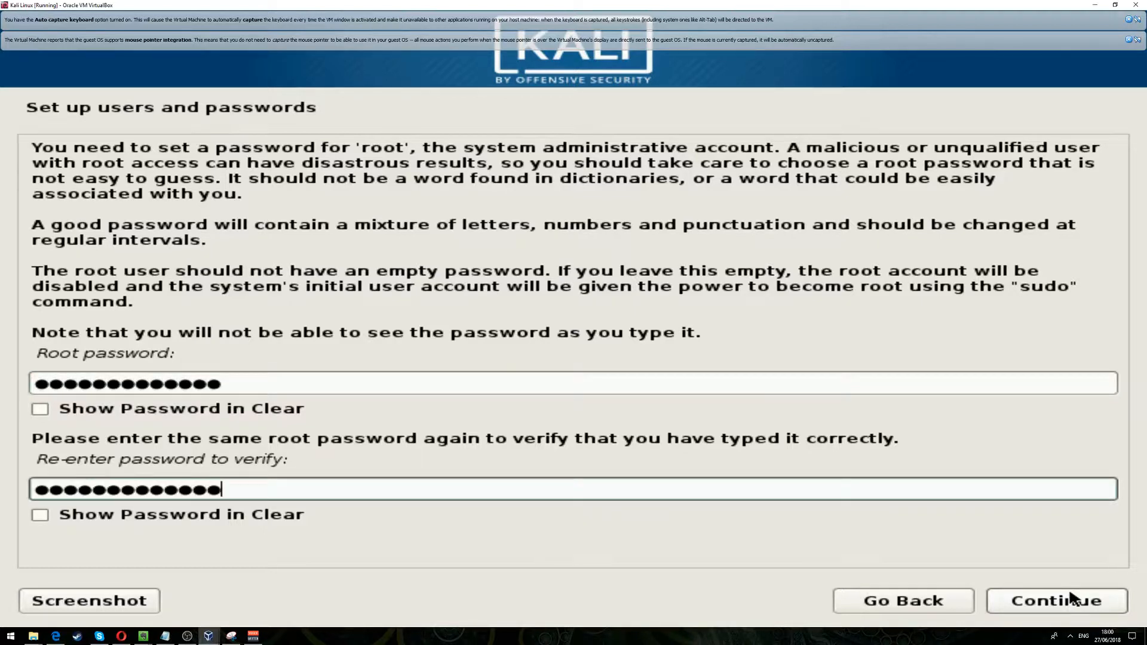
pyautogui.press('Return')
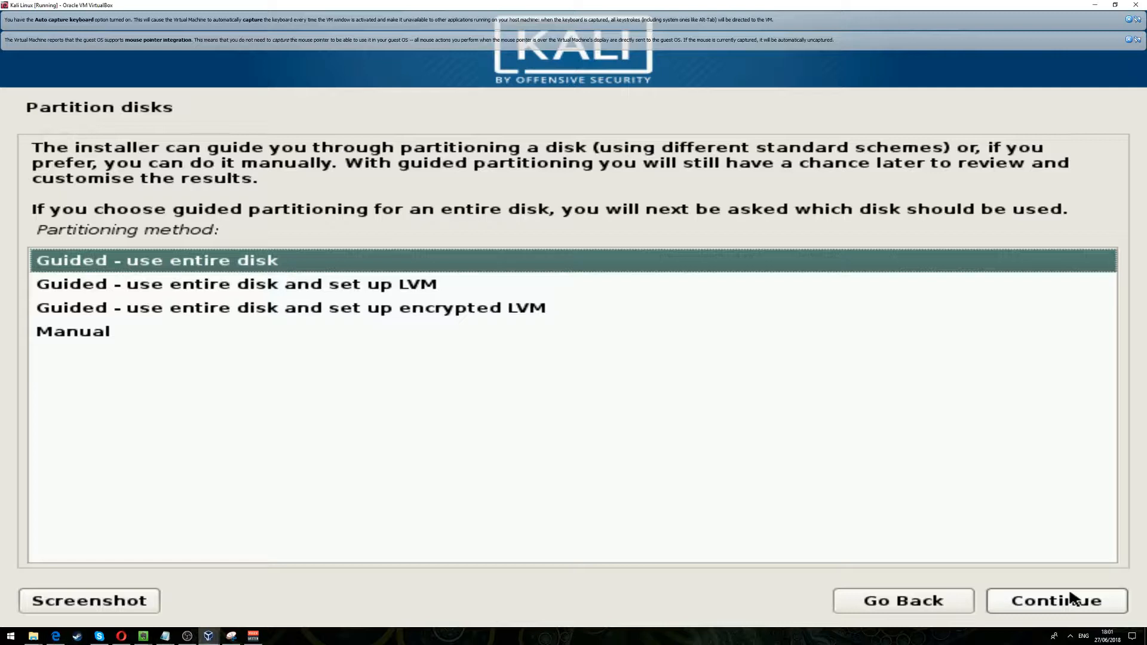
# - Choose Manual as the disk partitioning method
pyautogui.press('Down')
# - Create a new empty partition table on the SCSI1 (sda) VBOX HARDDISK
pyautogui.press('Down')
pyautogui.press('Down')
pyautogui.press('Return')
pyautogui.press('Down')
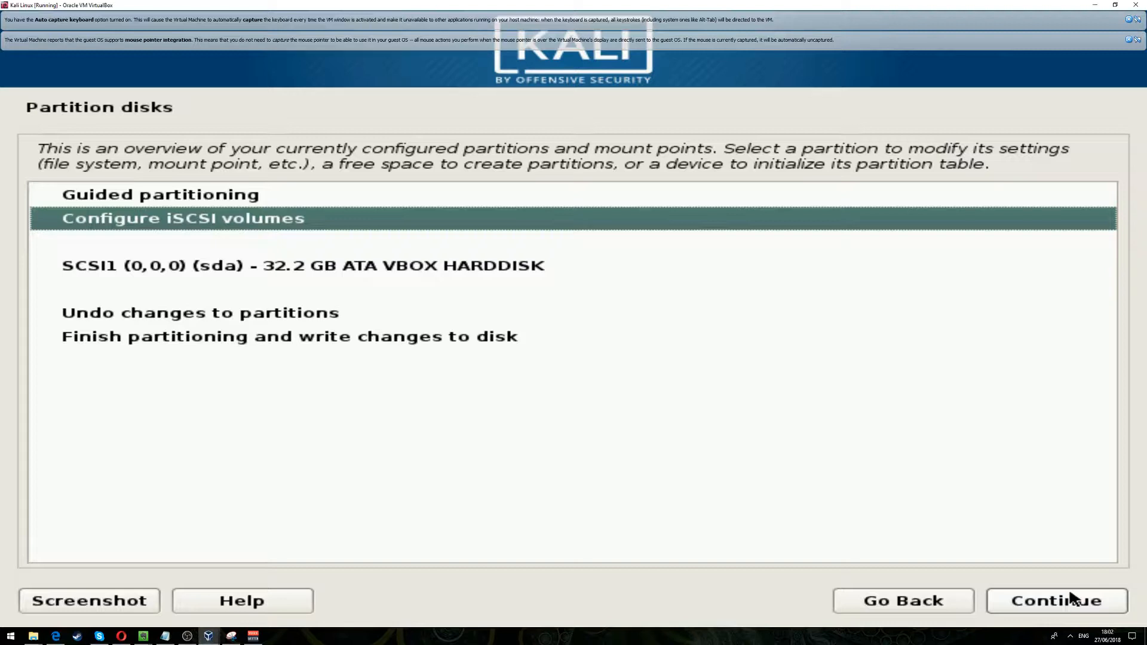
pyautogui.press('Down')
pyautogui.press('Down')
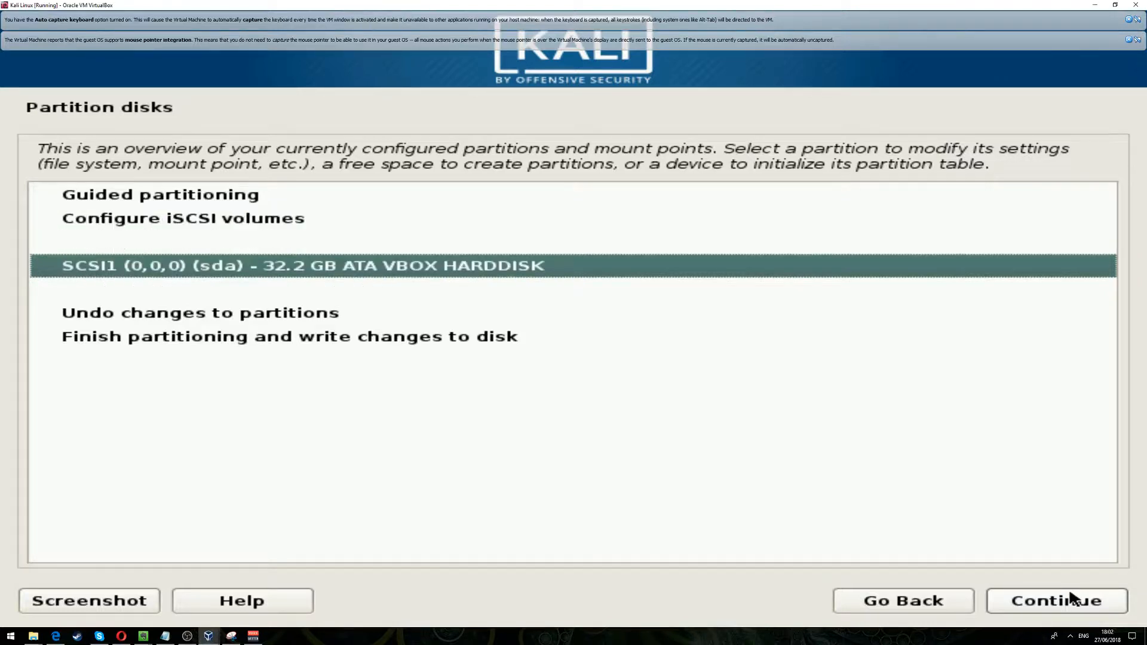
pyautogui.click(1070, 598)
pyautogui.press('Down')
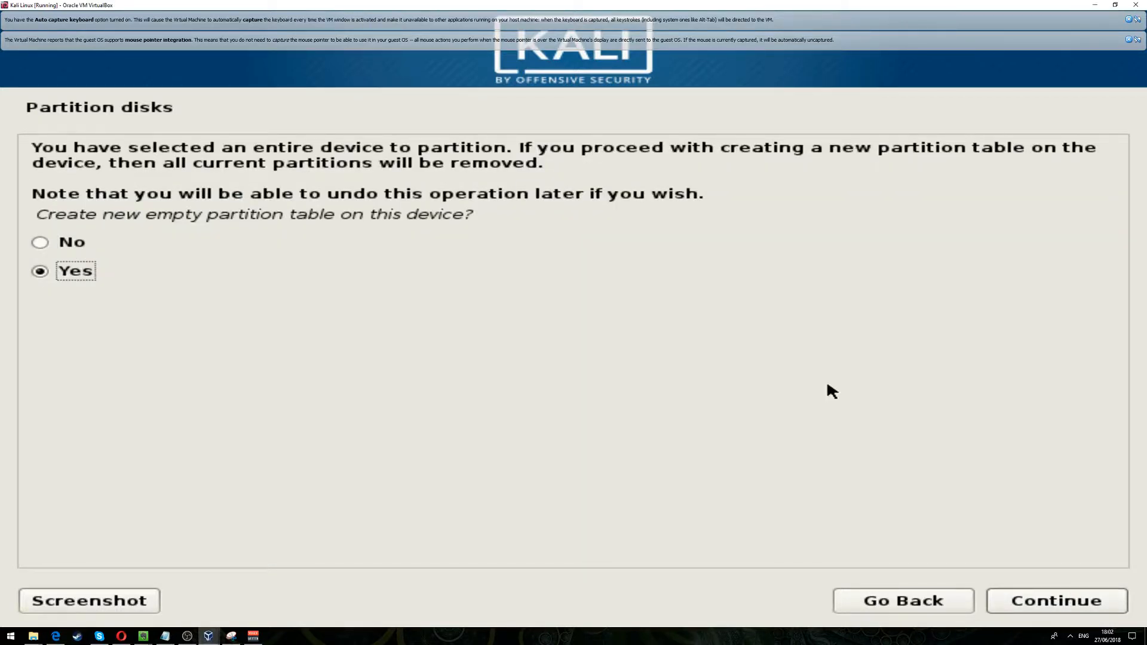
pyautogui.press('Return')
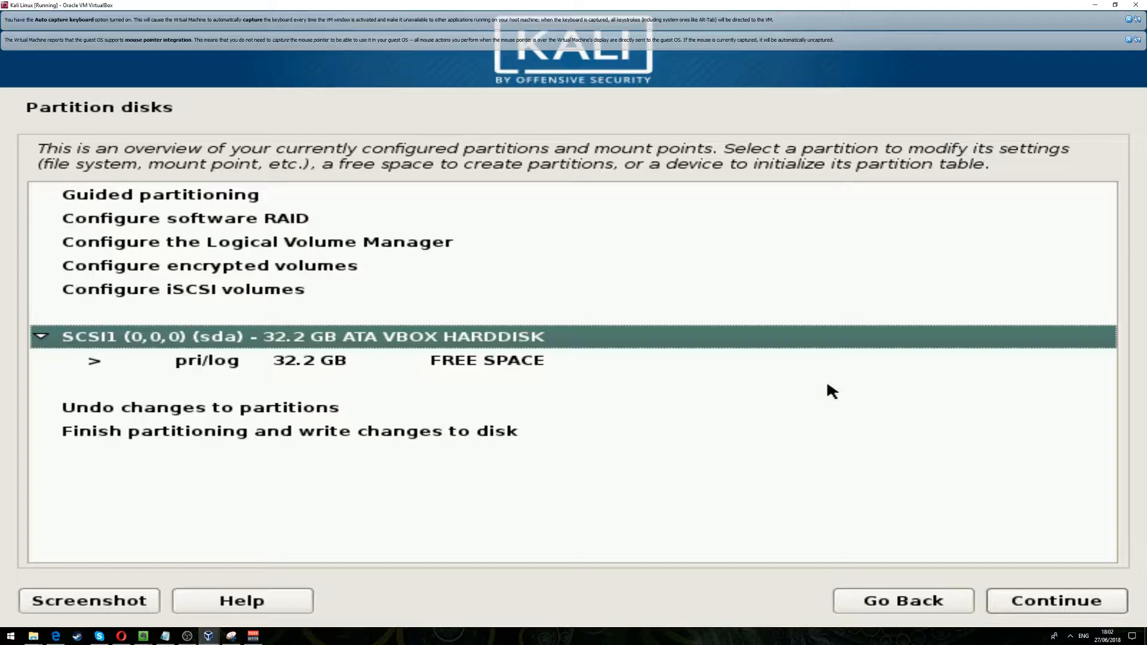
# - Create a new primary partition of 8 GB in the free space of the sda disk
pyautogui.press('Down')
pyautogui.press('Return')
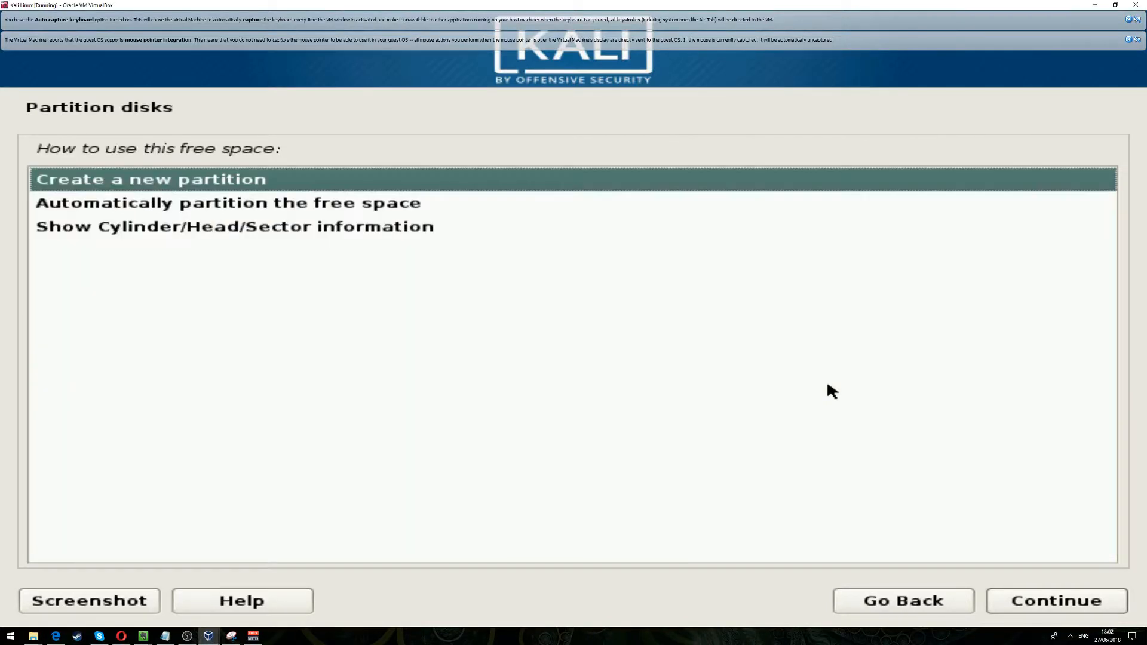
pyautogui.press('Return')
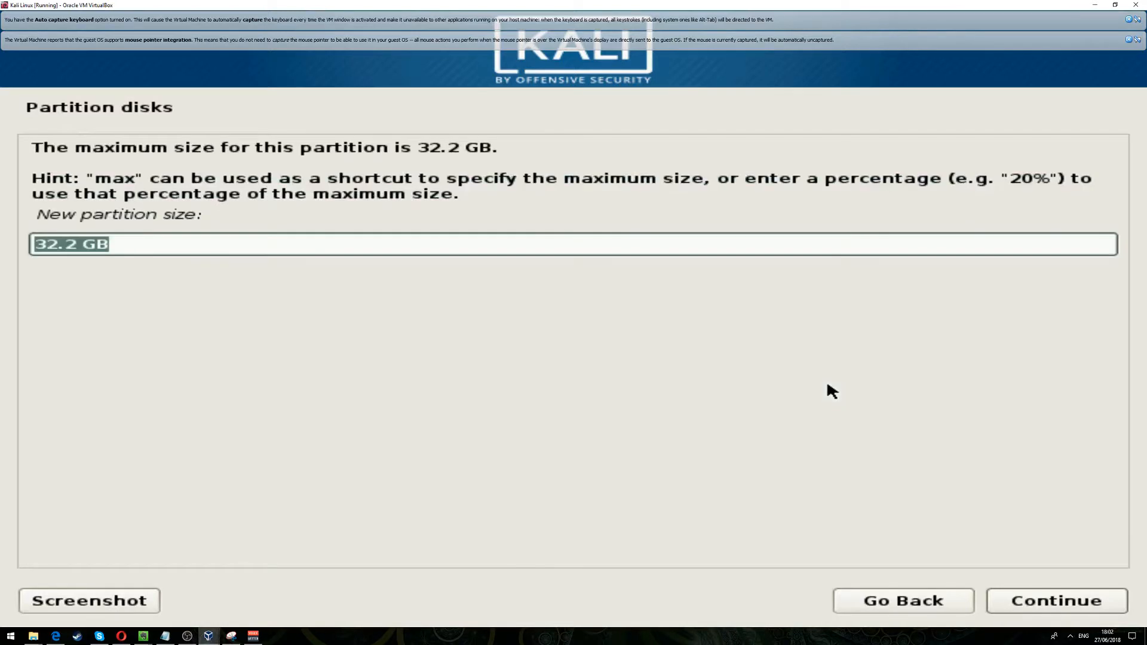
pyautogui.click(235, 248)
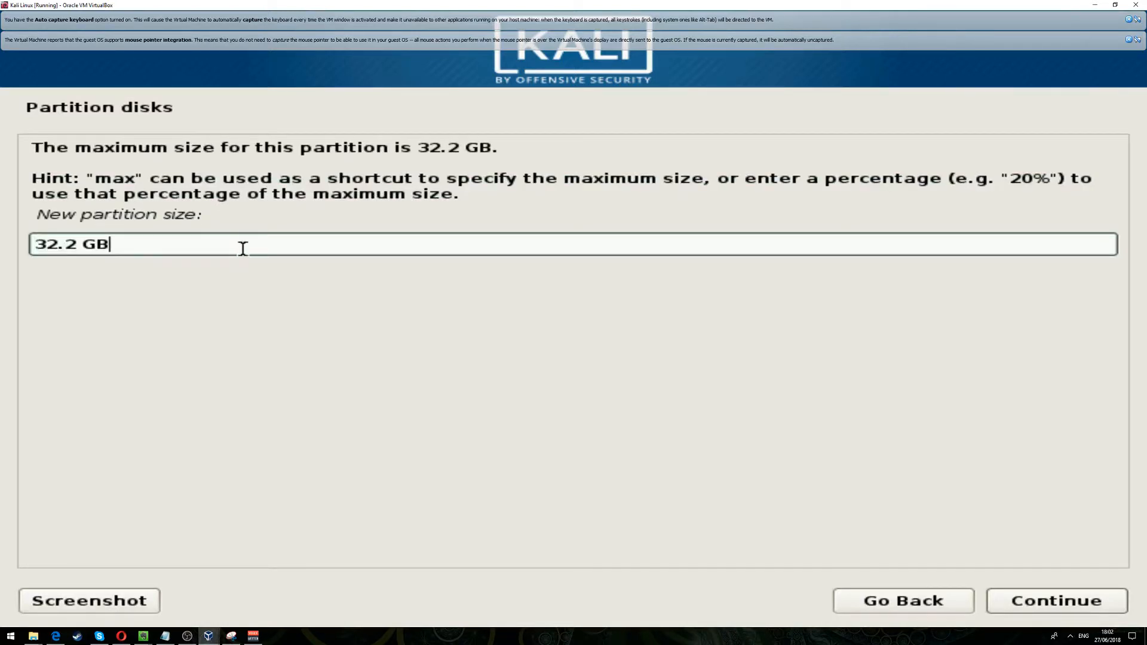
pyautogui.press('BackSpace')
pyautogui.press('BackSpace')
pyautogui.press('BackSpace')
pyautogui.press('BackSpace')
pyautogui.press('BackSpace')
pyautogui.press('BackSpace')
pyautogui.press('BackSpace')
pyautogui.write('8GB')
pyautogui.press('Return')
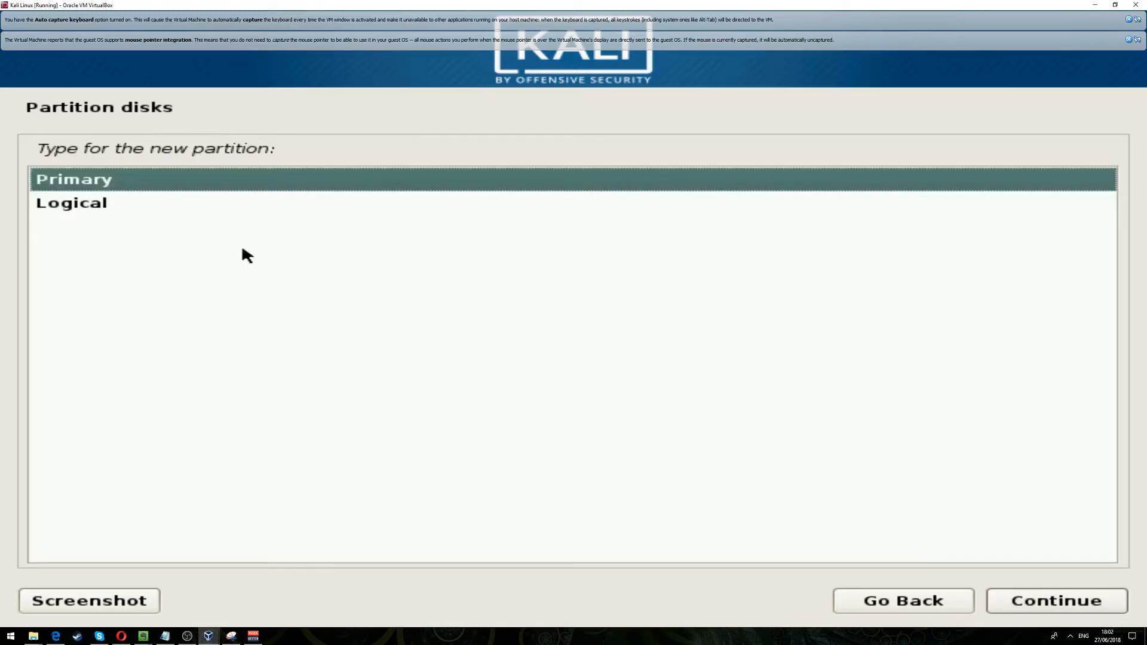
pyautogui.press('Return')
# - Set partition #1 to be used as swap area and finish setting up the partition
pyautogui.press('Return')
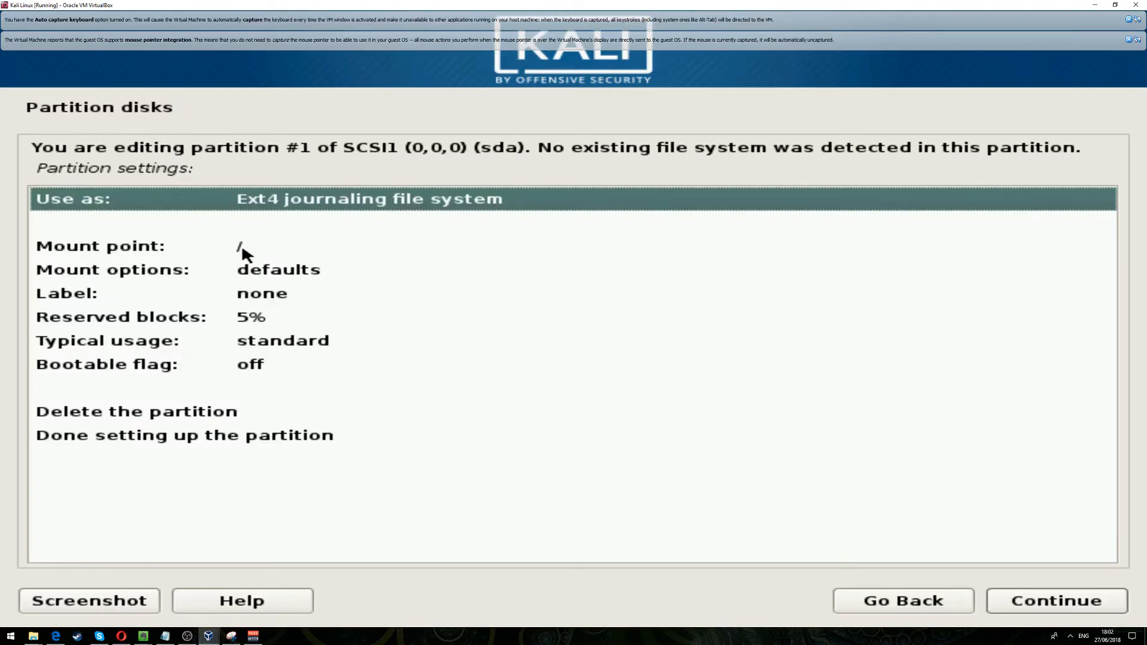
pyautogui.press('Return')
pyautogui.press('Down')
pyautogui.press('Down')
pyautogui.press('Down')
pyautogui.press('Down')
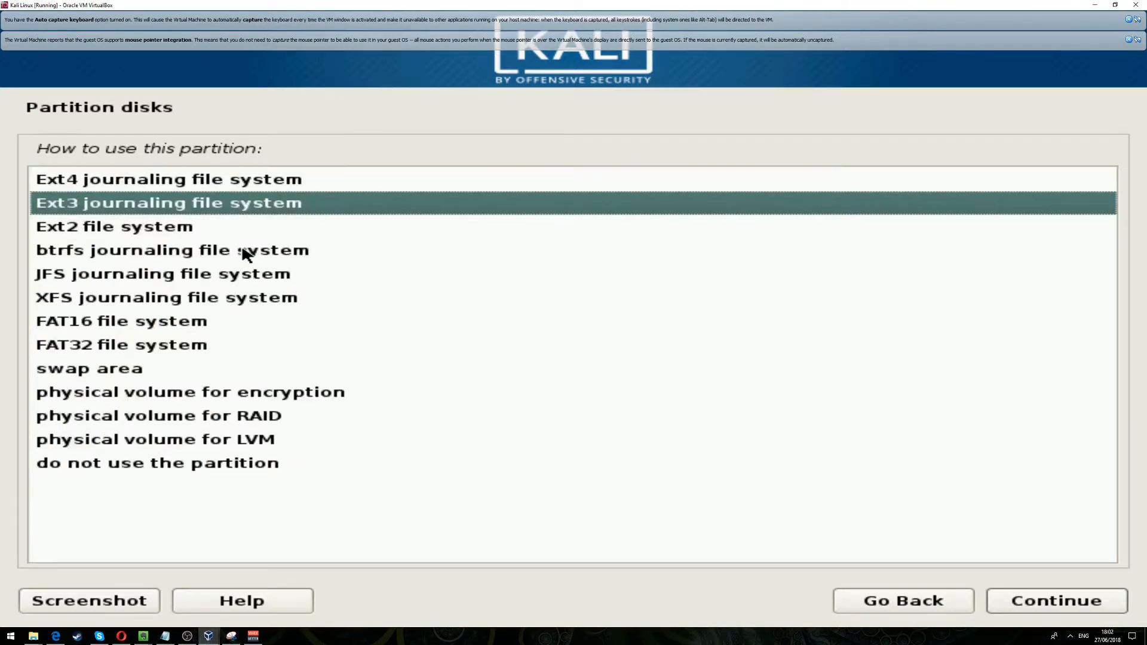
pyautogui.press('Down')
pyautogui.press('Down')
pyautogui.press('Down')
pyautogui.press('Down')
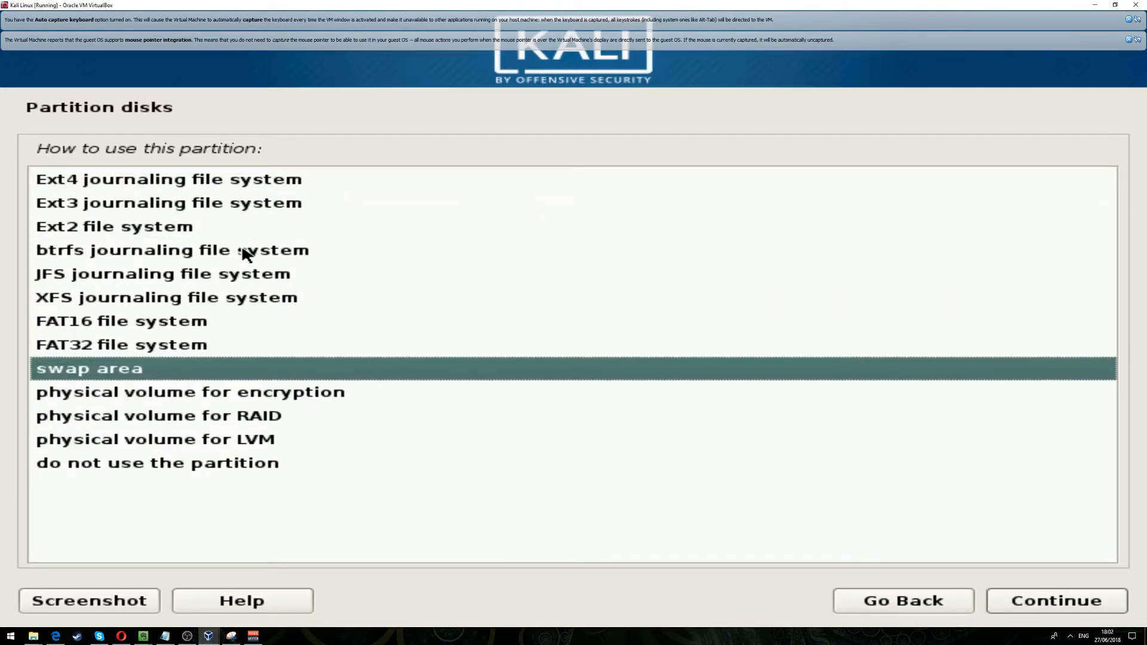
pyautogui.press('Return')
pyautogui.press('Down')
pyautogui.press('Down')
pyautogui.press('Down')
pyautogui.press('Down')
pyautogui.press('Down')
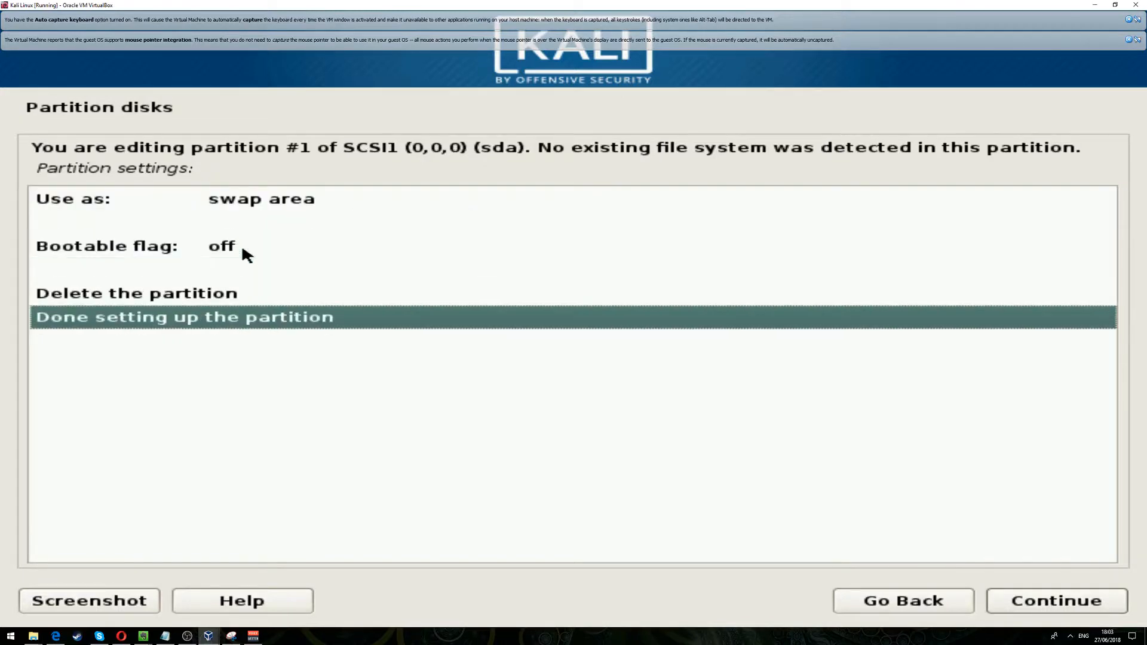
pyautogui.press('Return')
# - Create a second primary partition using all of the remaining 24.2 GB of free space
pyautogui.press('Down')
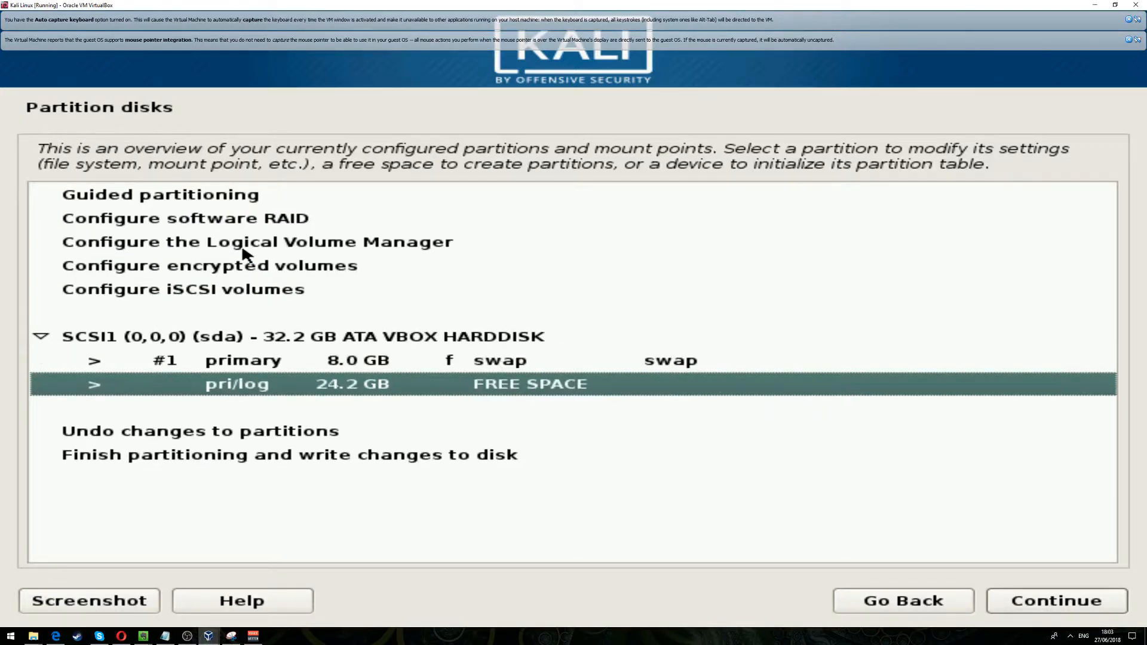
pyautogui.press('Return')
pyautogui.press('Return')
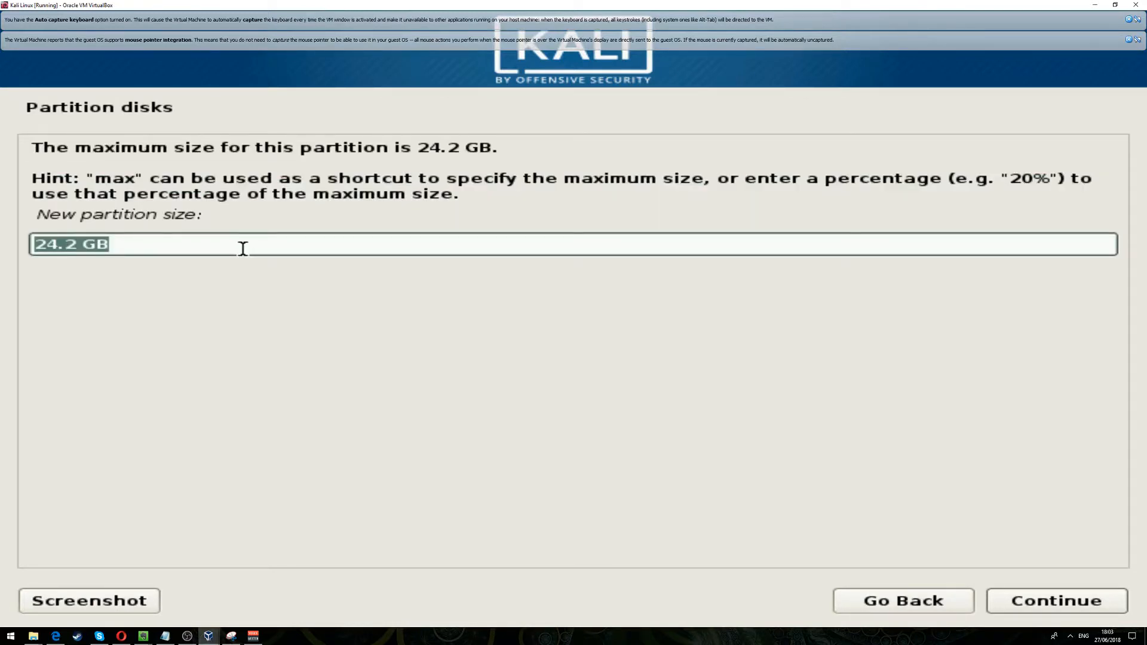
pyautogui.press('Return')
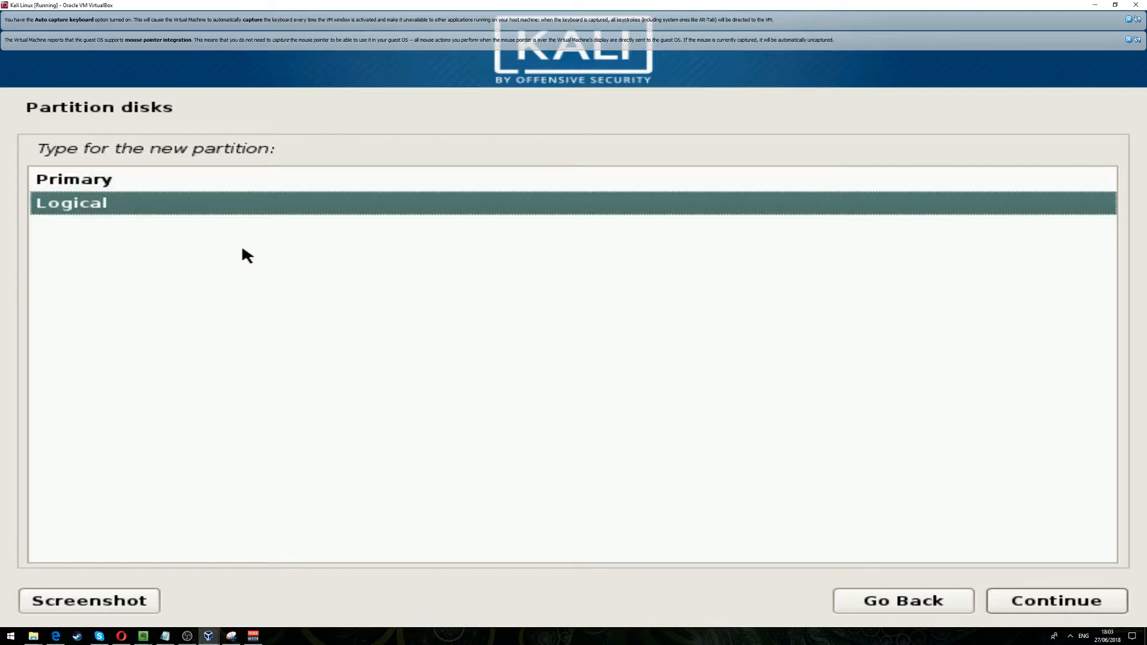
pyautogui.press('Up')
pyautogui.press('Return')
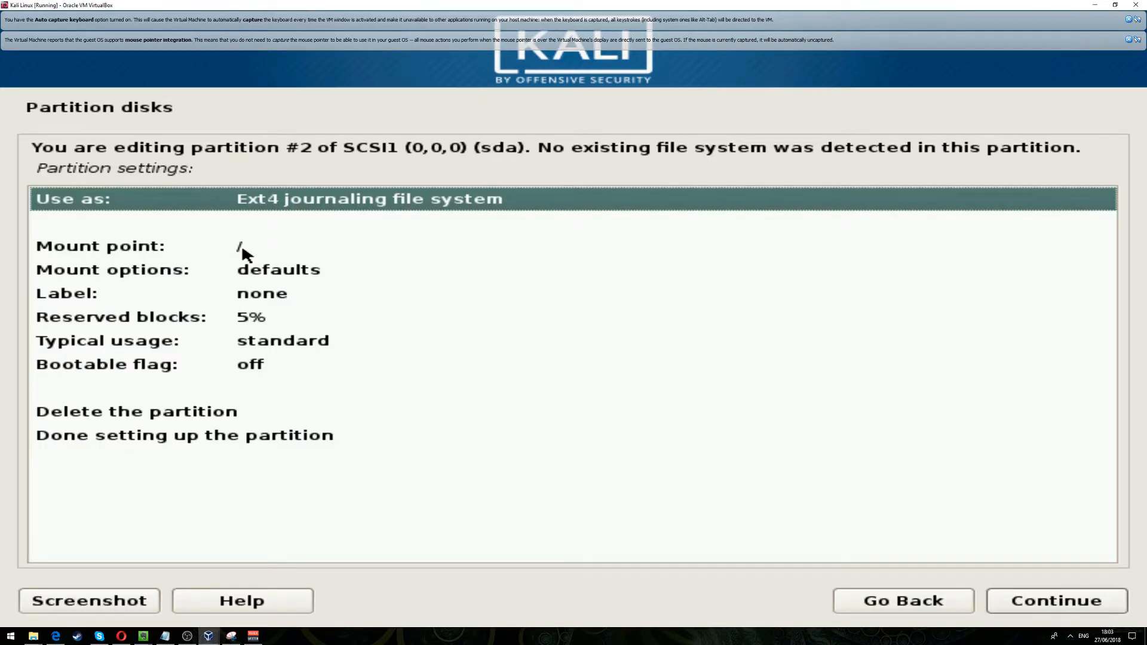
# - Finish setting up partition #2 as an Ext4 journaling file system with mount point /
pyautogui.press('Down')
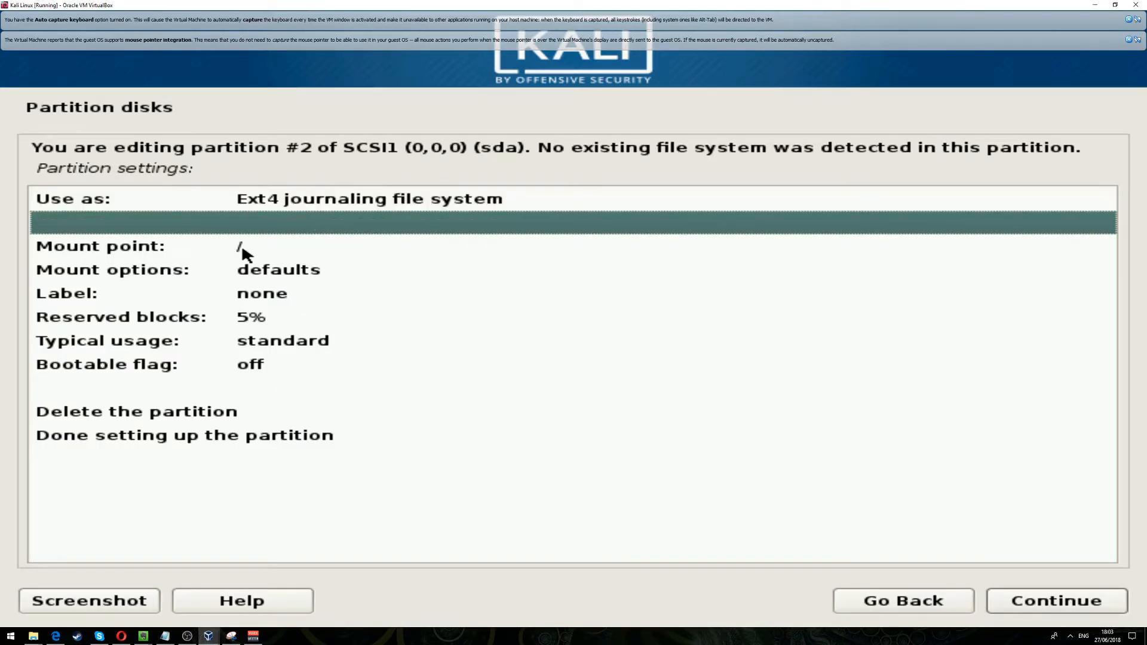
pyautogui.press('Down')
pyautogui.press('Down')
pyautogui.press('Down')
pyautogui.press('Down')
pyautogui.press('Down')
pyautogui.press('Down')
pyautogui.press('Down')
pyautogui.press('Down')
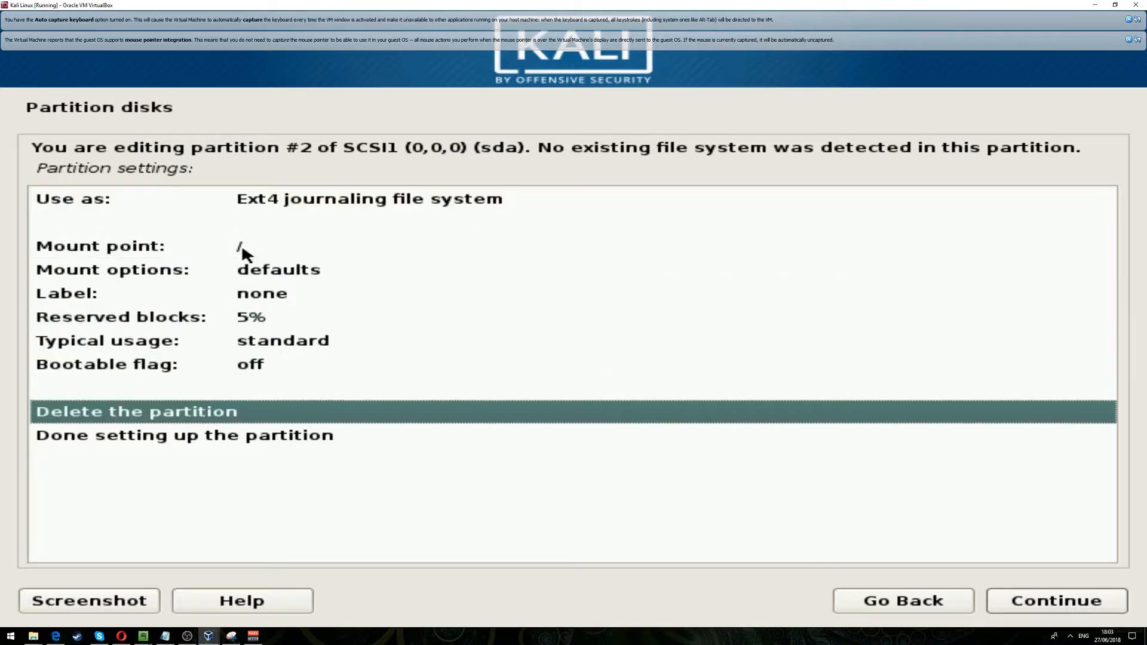
pyautogui.press('Down')
pyautogui.press('Return')
# - Finish partitioning and confirm writing the changes to the disk
pyautogui.press('Down')
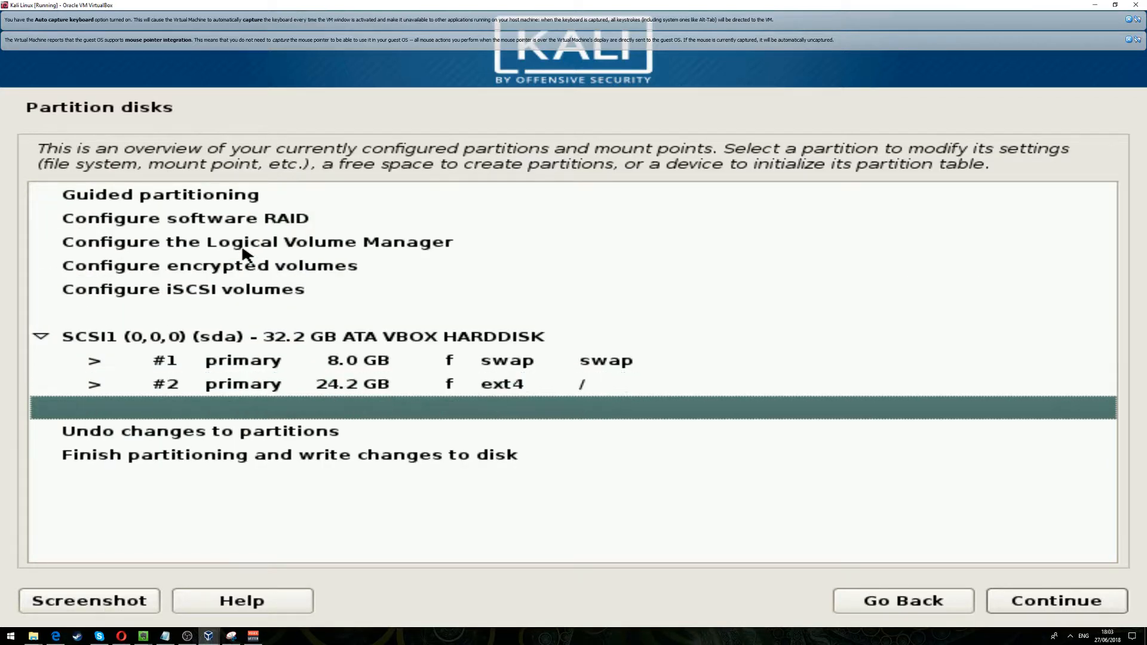
pyautogui.press('Down')
pyautogui.press('Down')
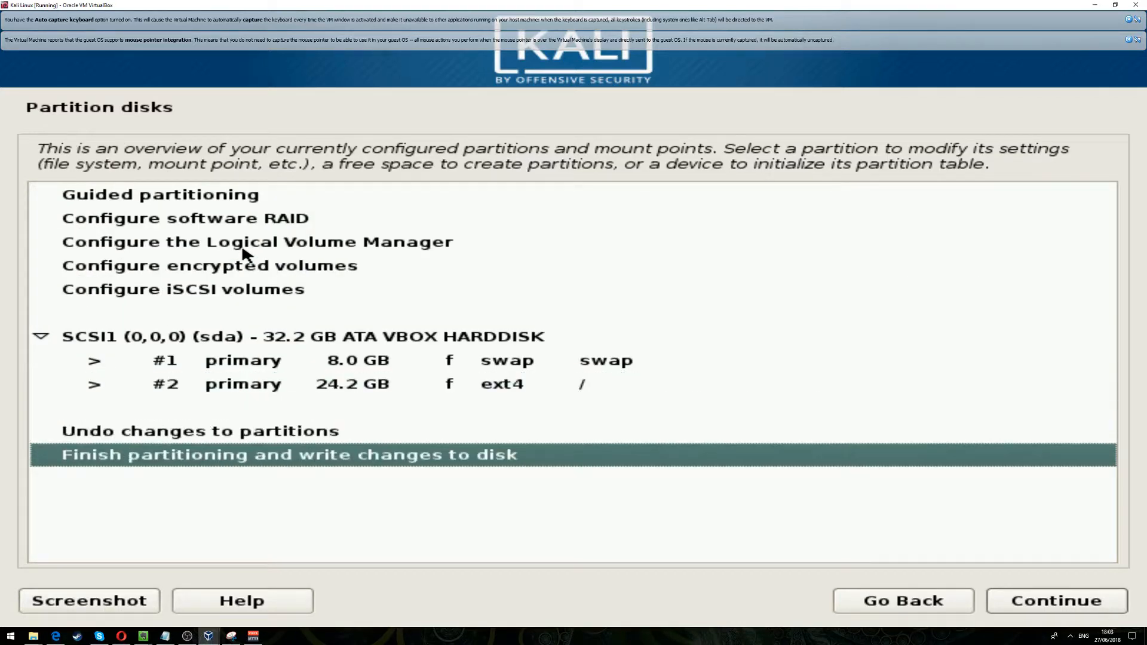
pyautogui.press('Return')
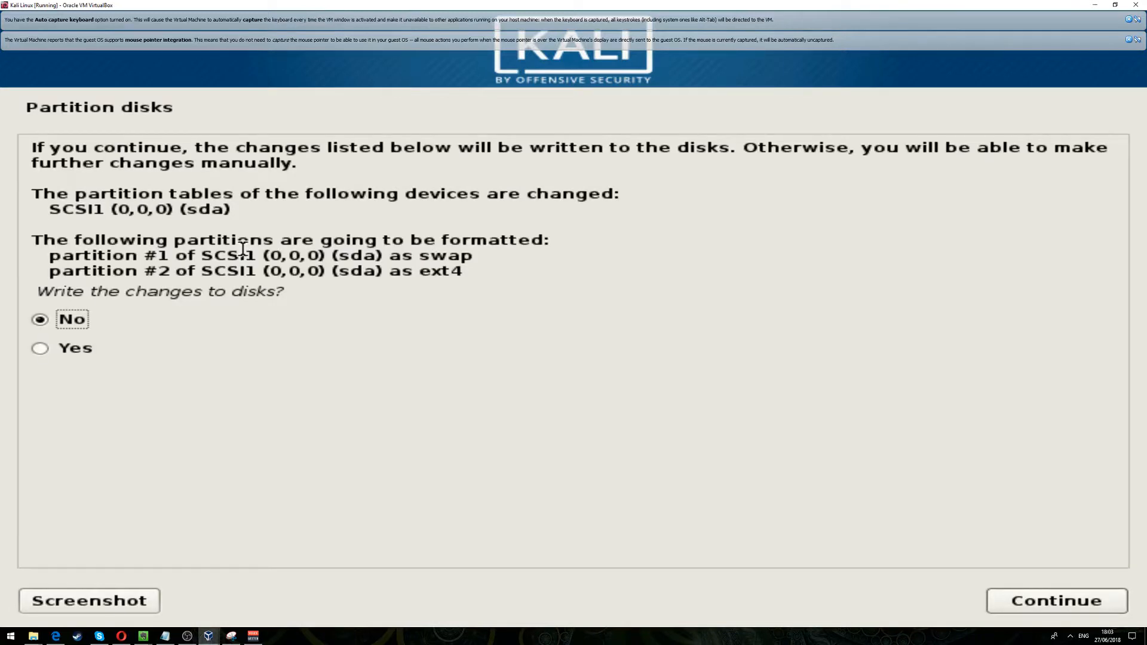
pyautogui.press('Down')
pyautogui.press('Return')
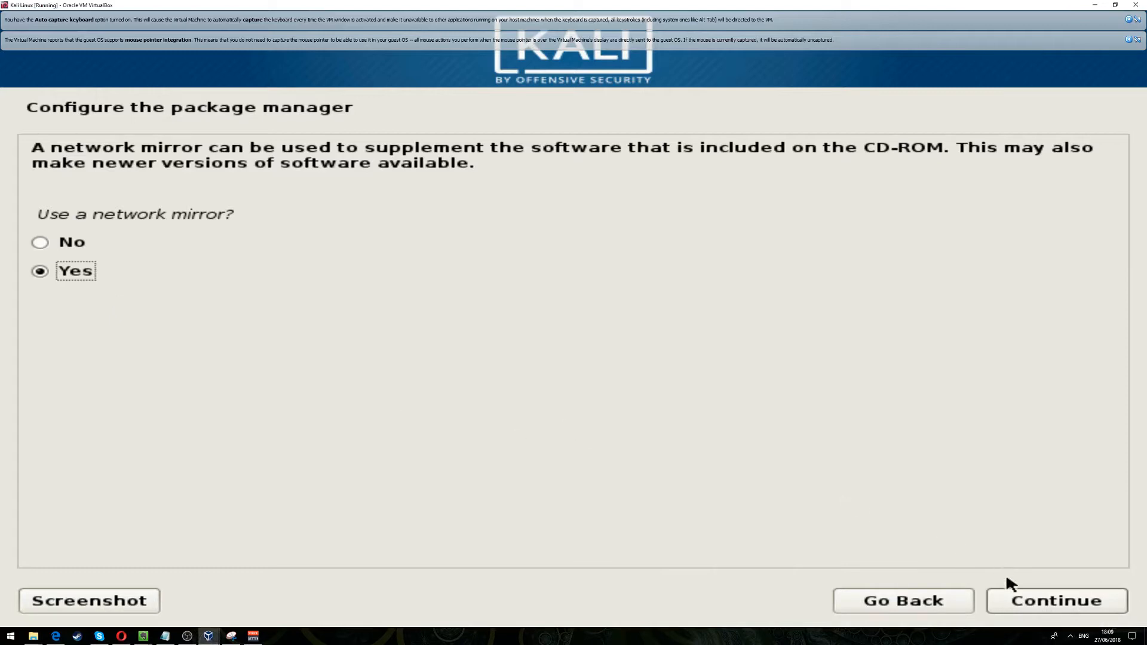
# - Configure the package manager to use a network mirror, leaving the HTTP proxy blank
pyautogui.click(1022, 595)
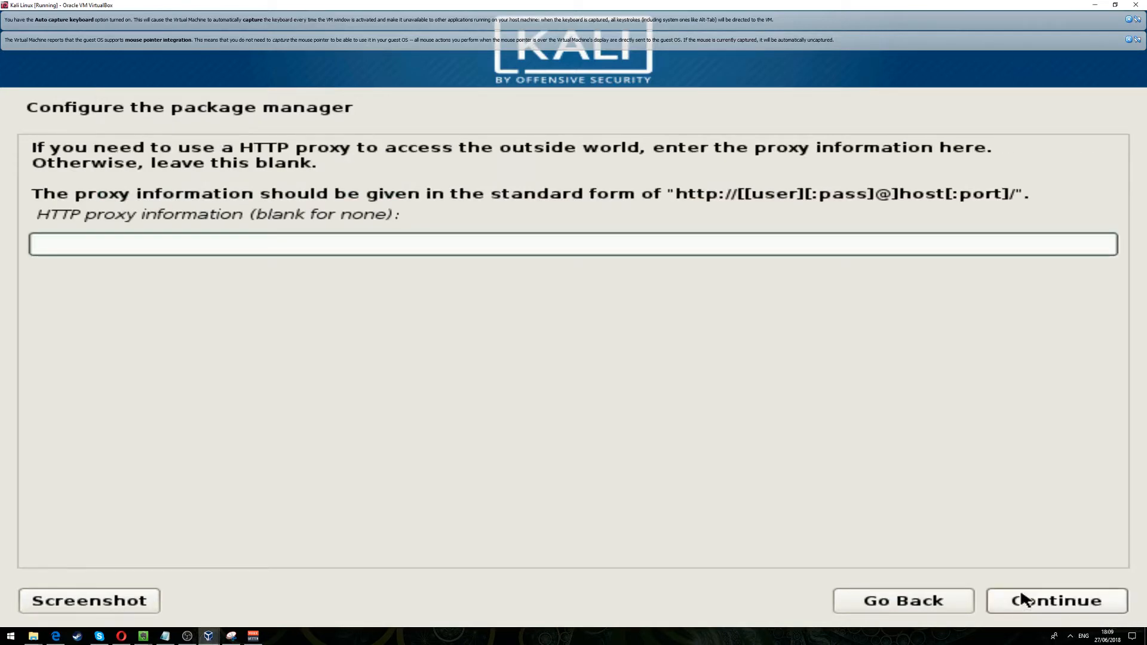
pyautogui.click(1023, 598)
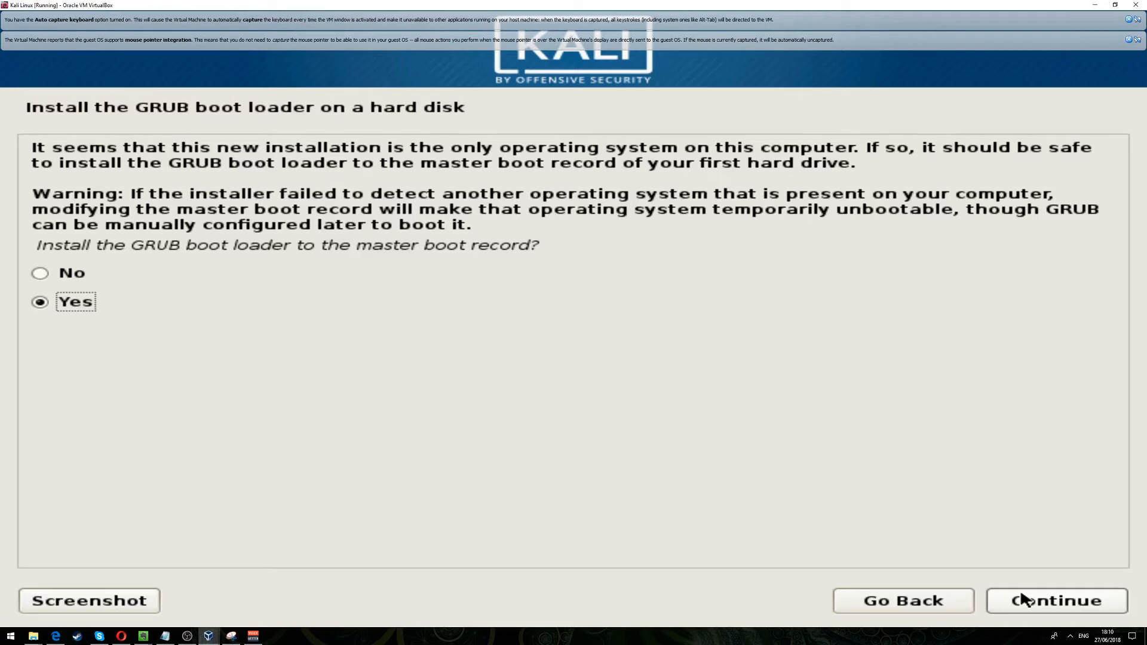
# - Install the GRUB boot loader to the master boot record on /dev/sda and finish the installation by rebooting into the new system
pyautogui.click(1023, 599)
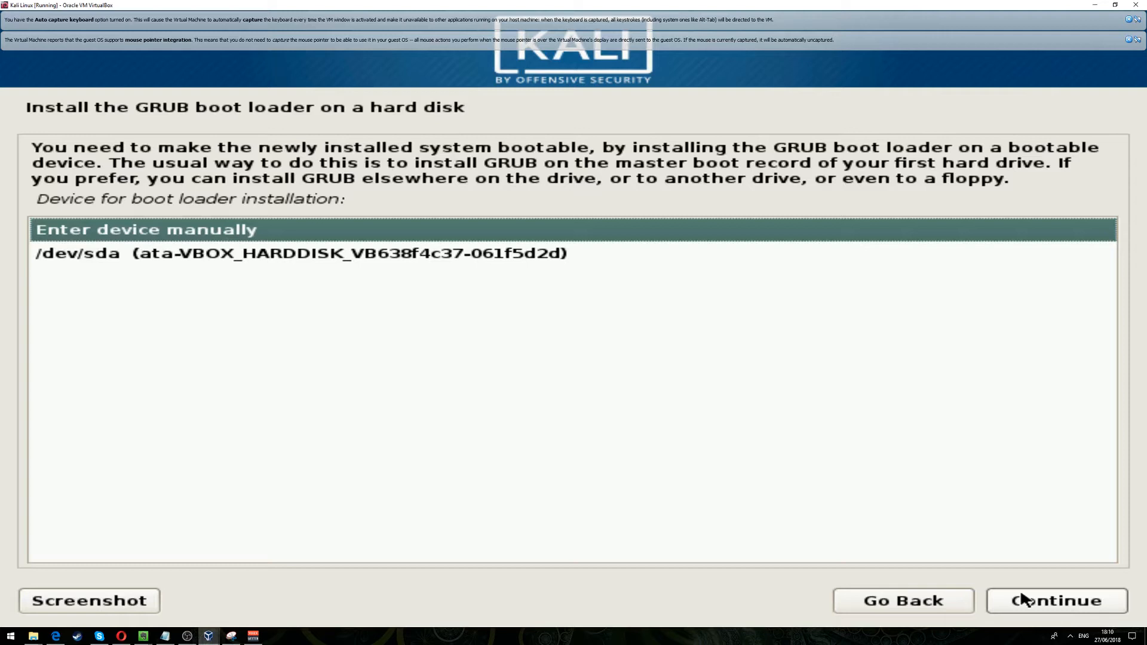
pyautogui.press('Down')
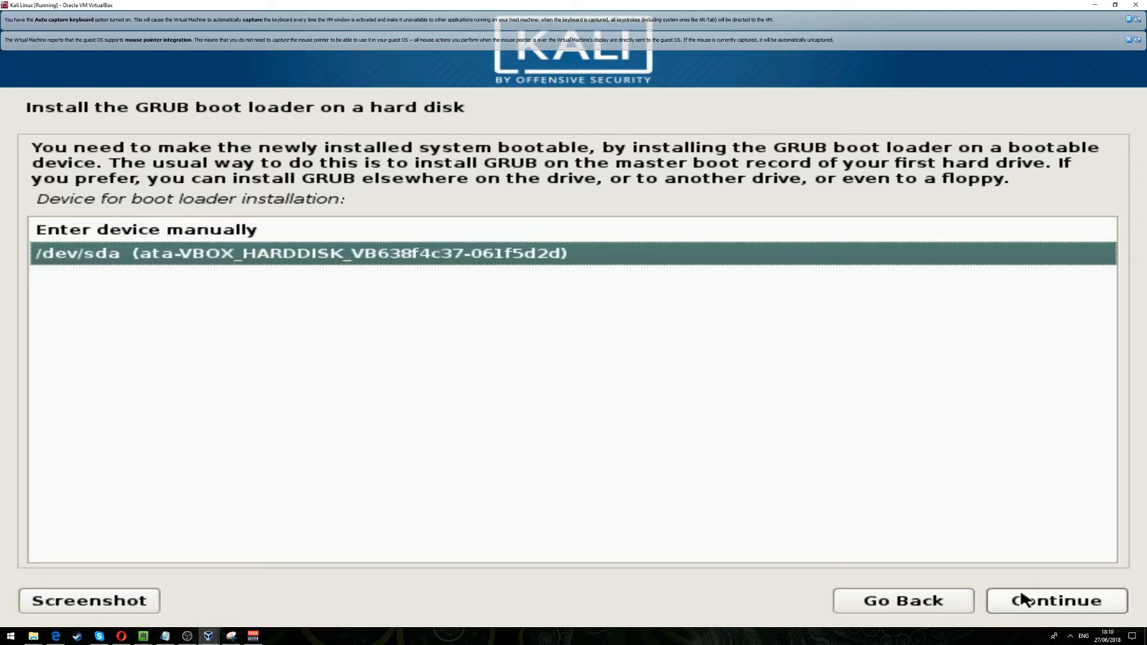
pyautogui.click(1022, 599)
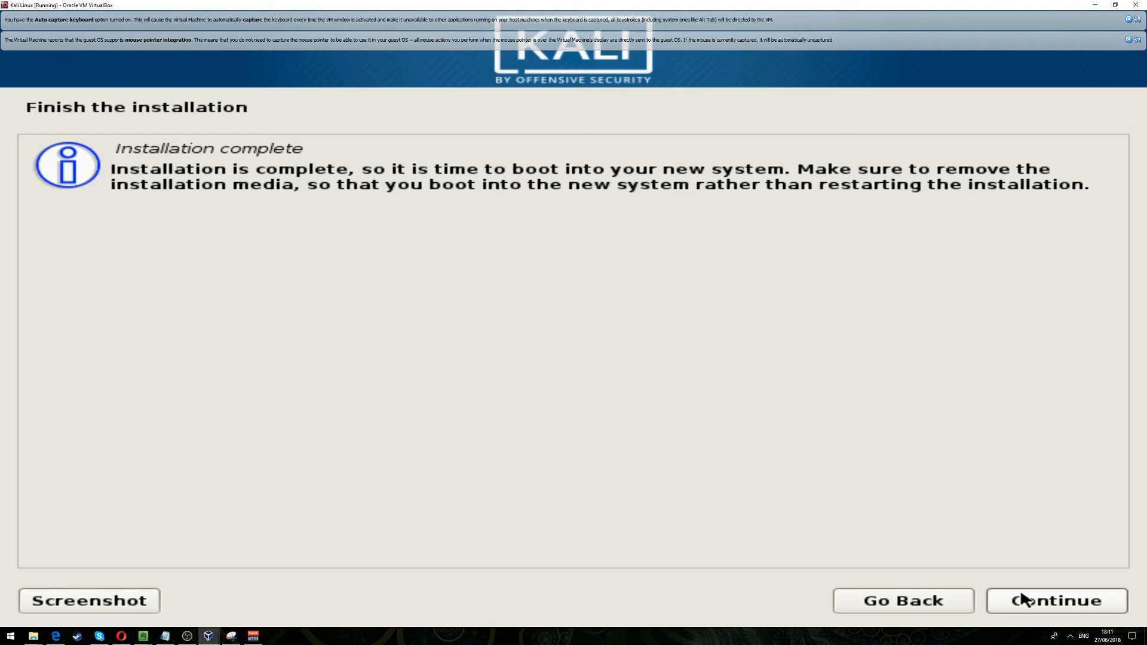
pyautogui.click(1023, 597)
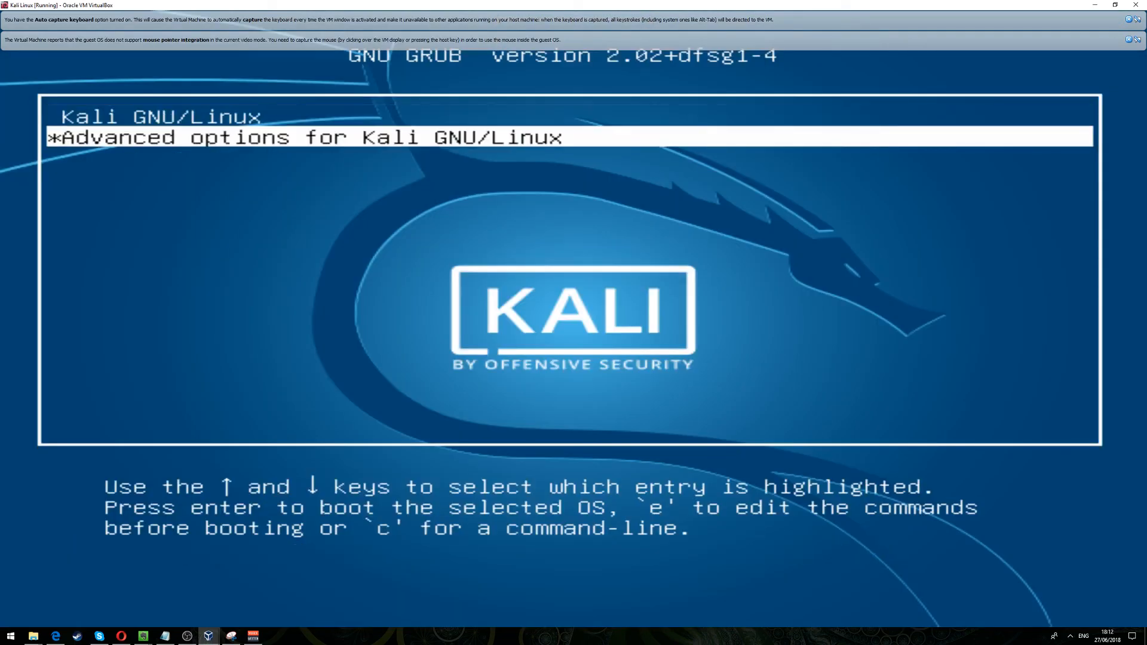
# - Select the Kali GNU/Linux entry in the GRUB boot menu
pyautogui.press('Up')
pyautogui.press('Down')
pyautogui.press('Up')
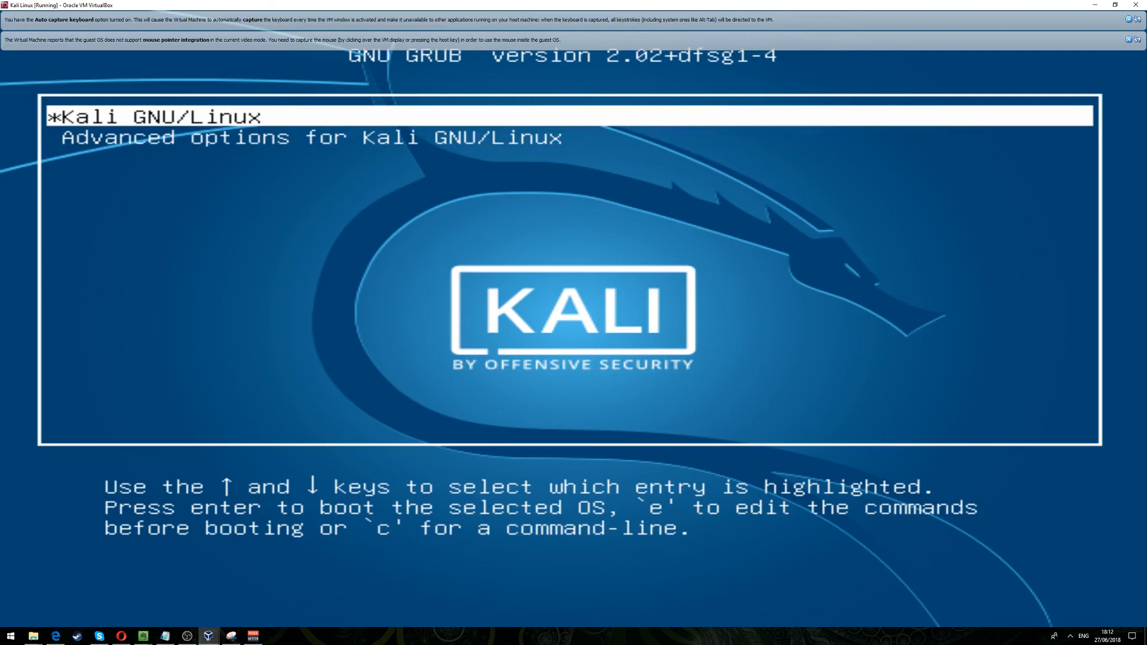
pyautogui.press('Down')
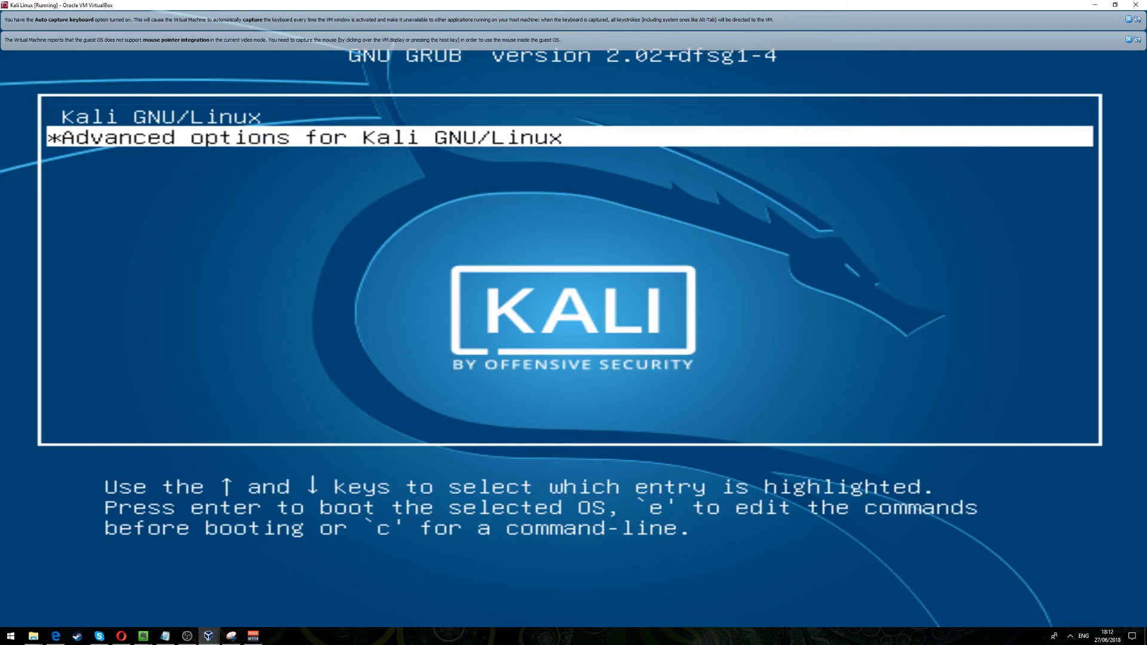
pyautogui.press('Up')
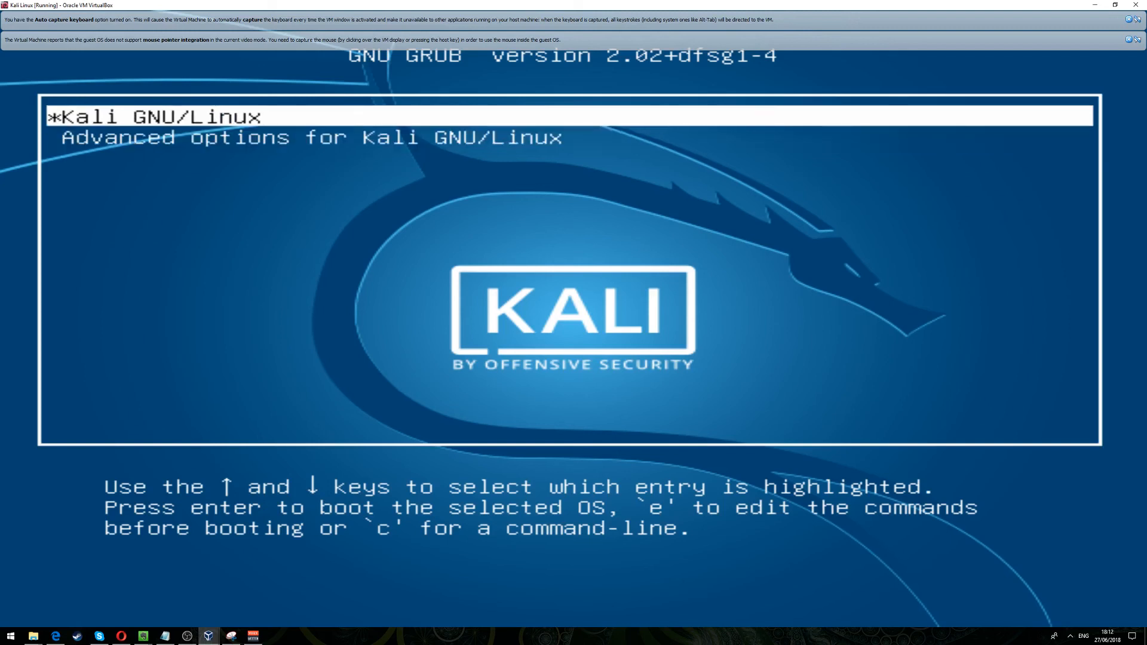